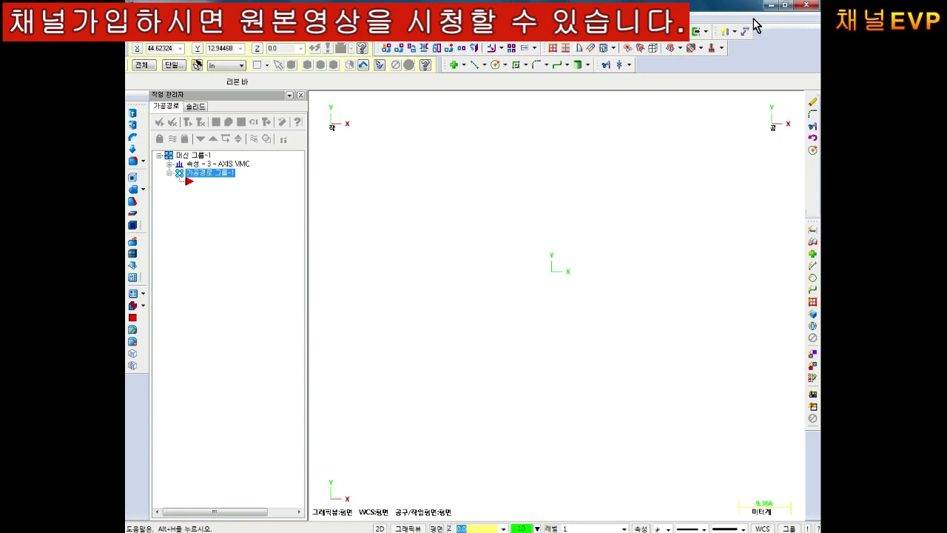
Draw a 70 × 69 rectangle anchored by its lower-left corner at the origin, then fit it in view.
click(235, 17)
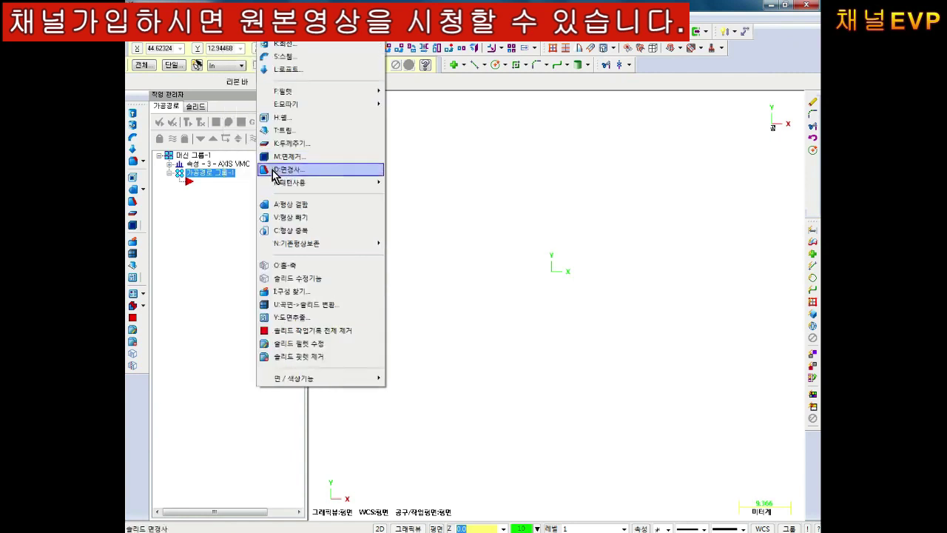
click(255, 170)
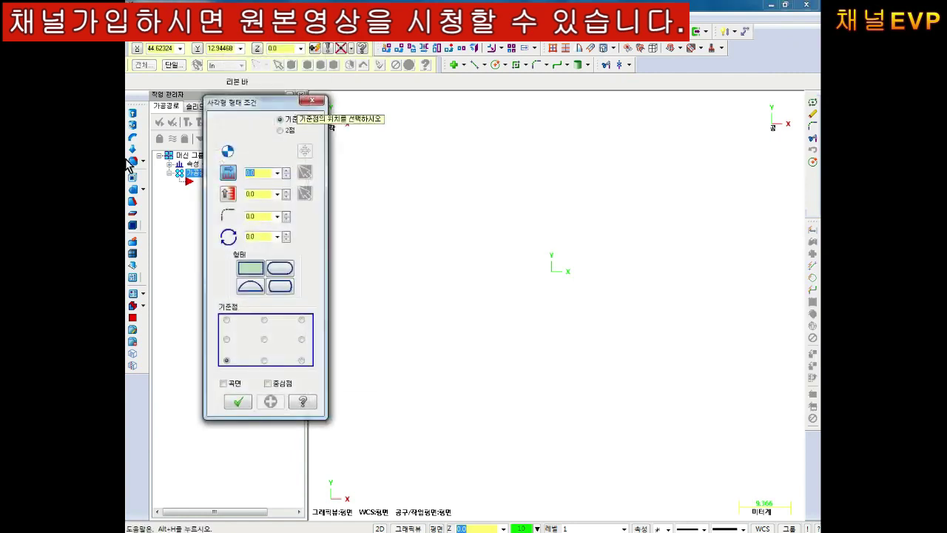
text(70)
key(Tab)
text(69)
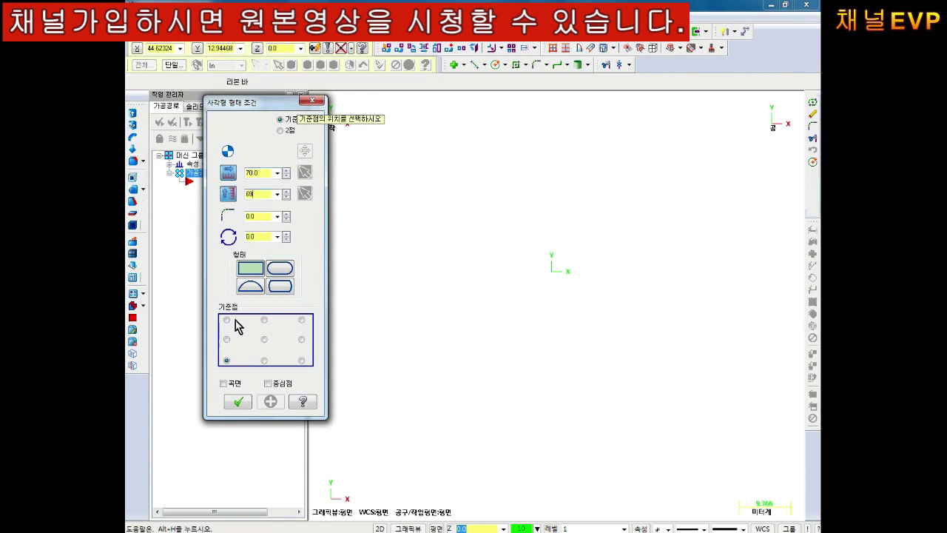
click(228, 361)
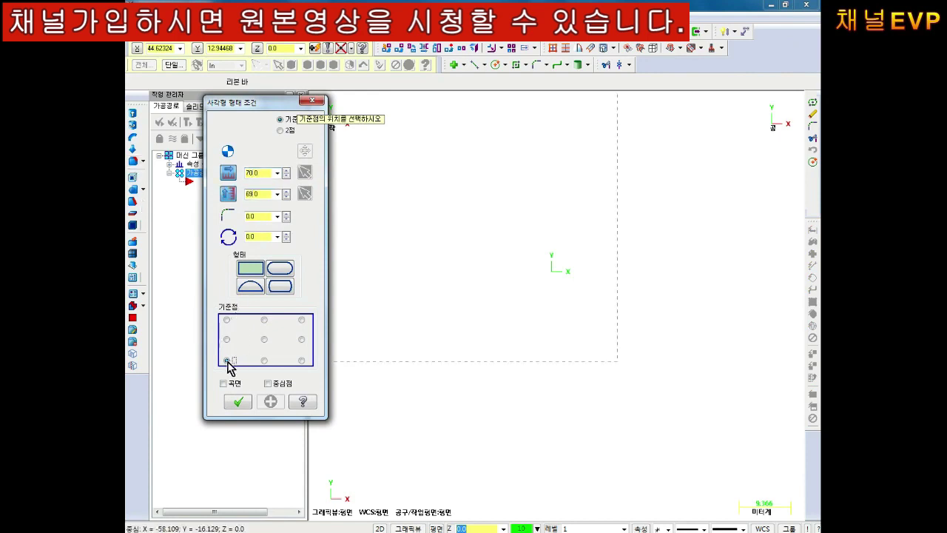
click(494, 282)
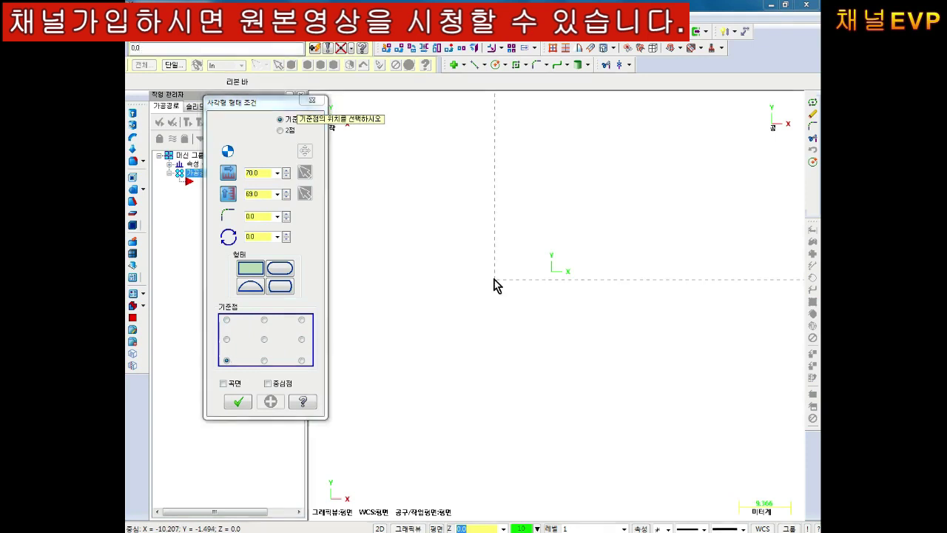
key(Return)
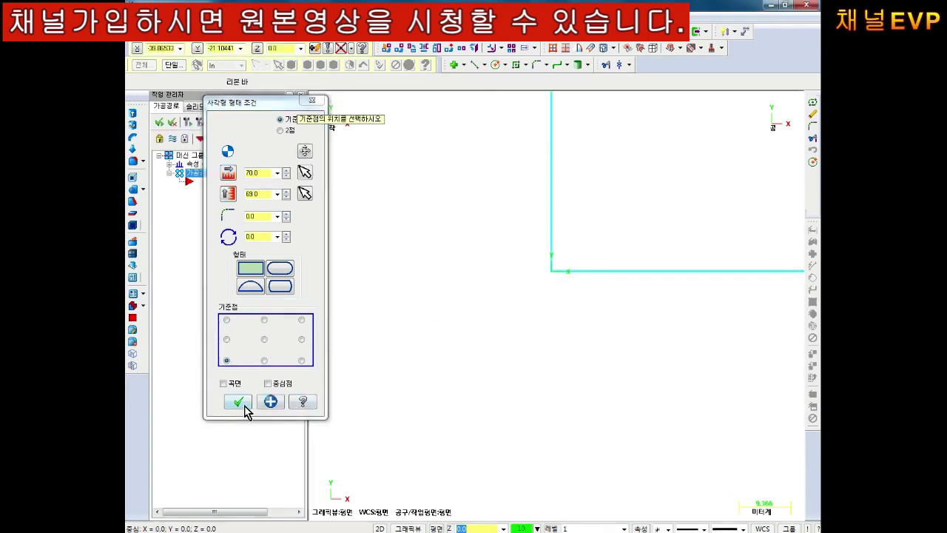
click(238, 402)
key(alt+F1)
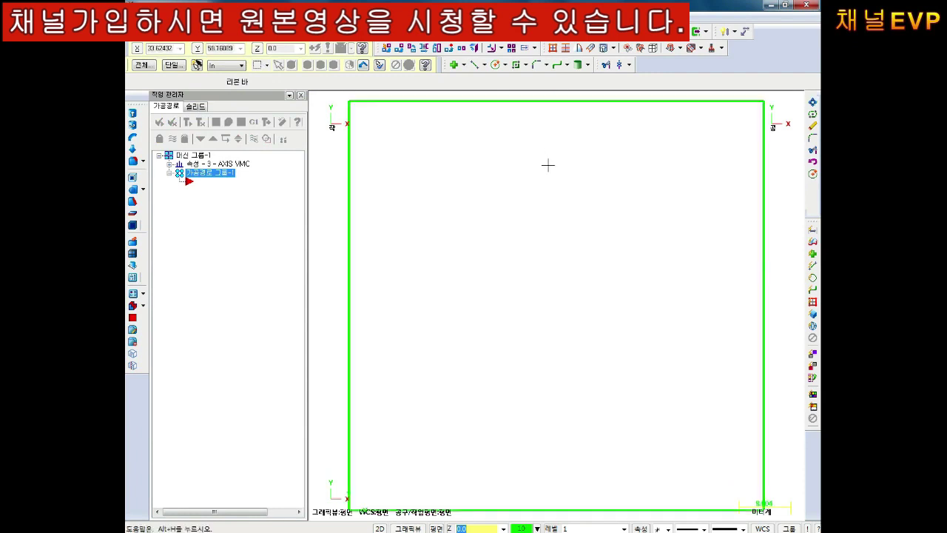
scroll(555, 199, down, 1)
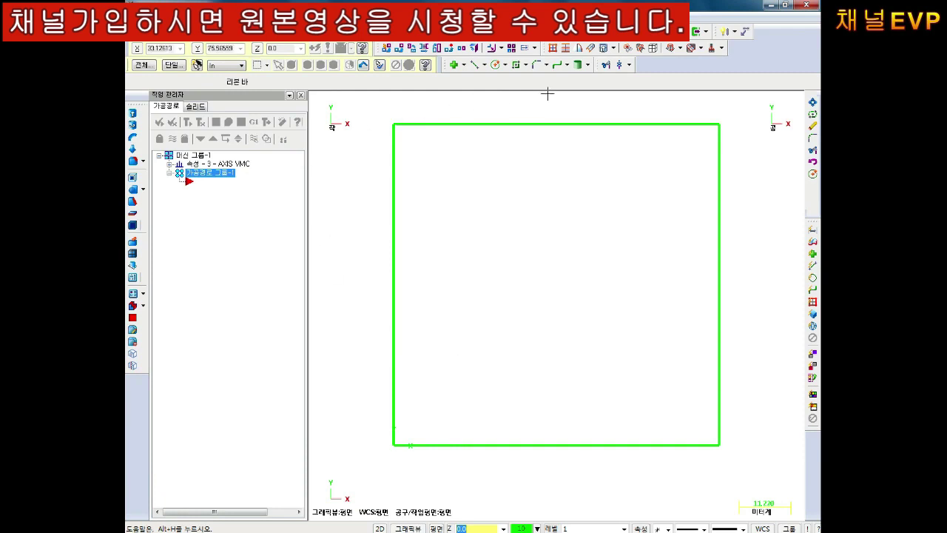
Add a vertical line parallel to the left edge, 8 units inside it.
click(485, 65)
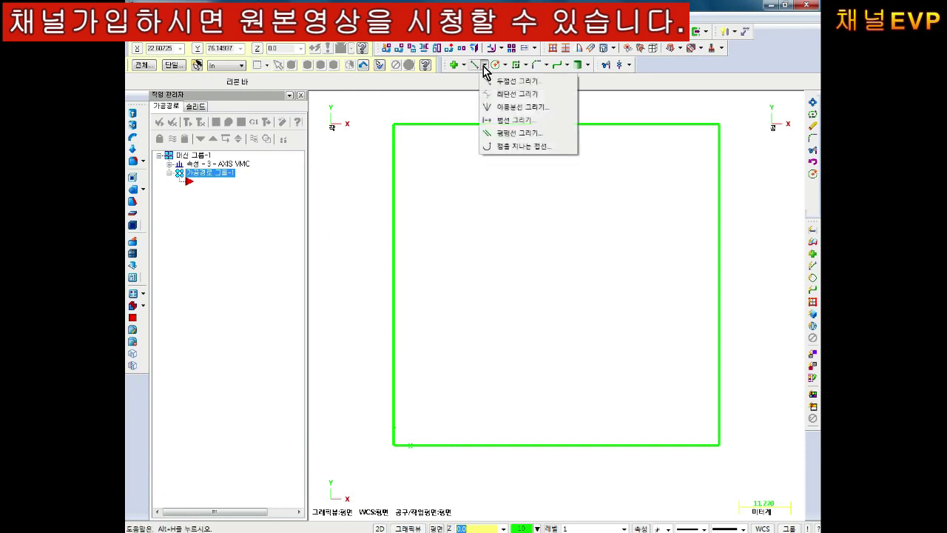
click(518, 132)
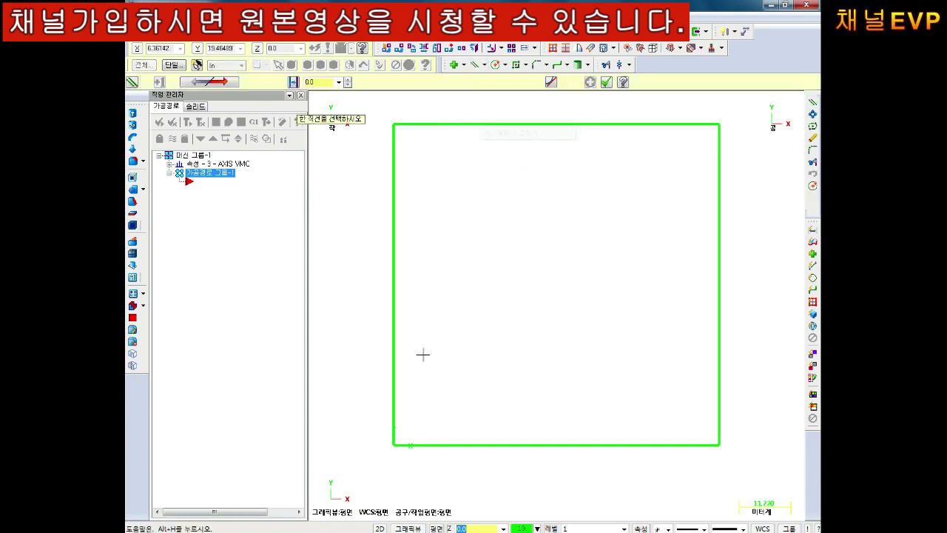
click(387, 385)
click(442, 353)
text(8)
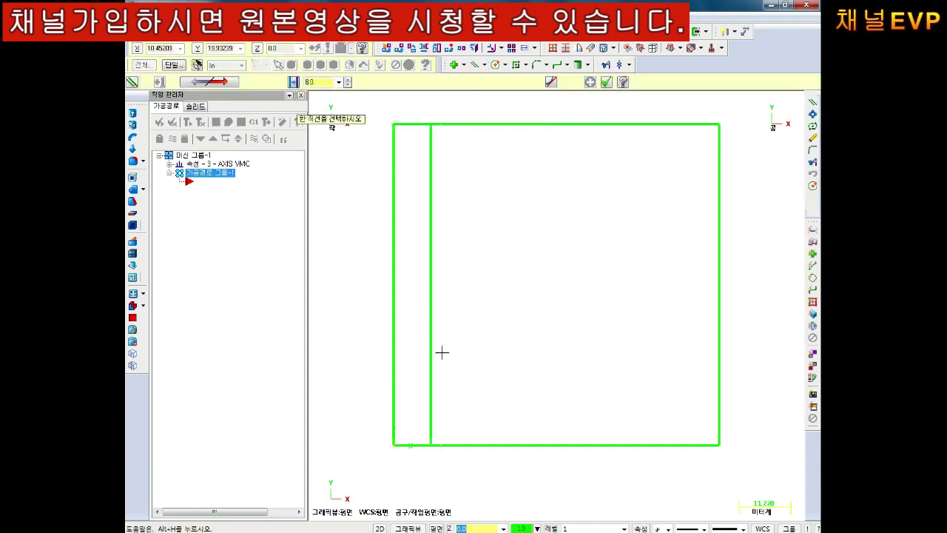
Add a horizontal line parallel to the bottom edge, 30 units above it.
click(457, 444)
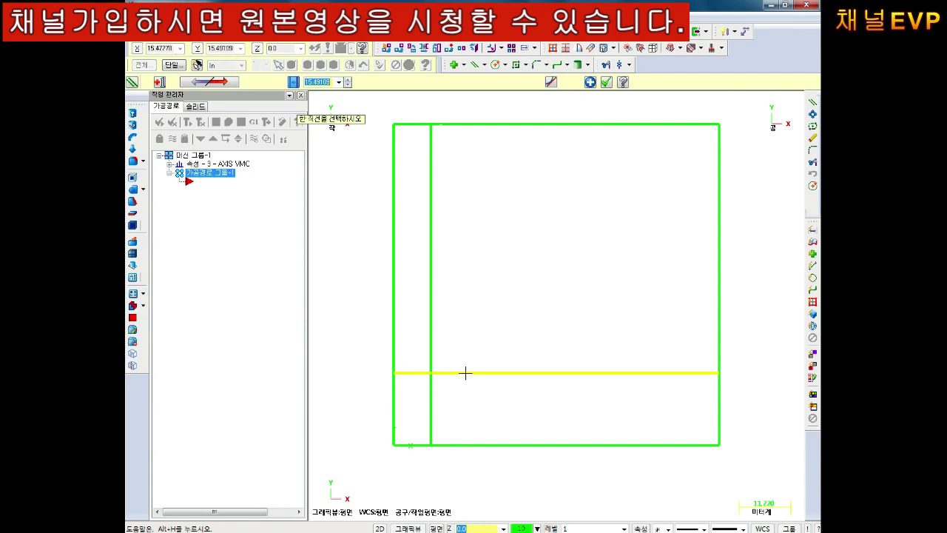
text(30)
key(Return)
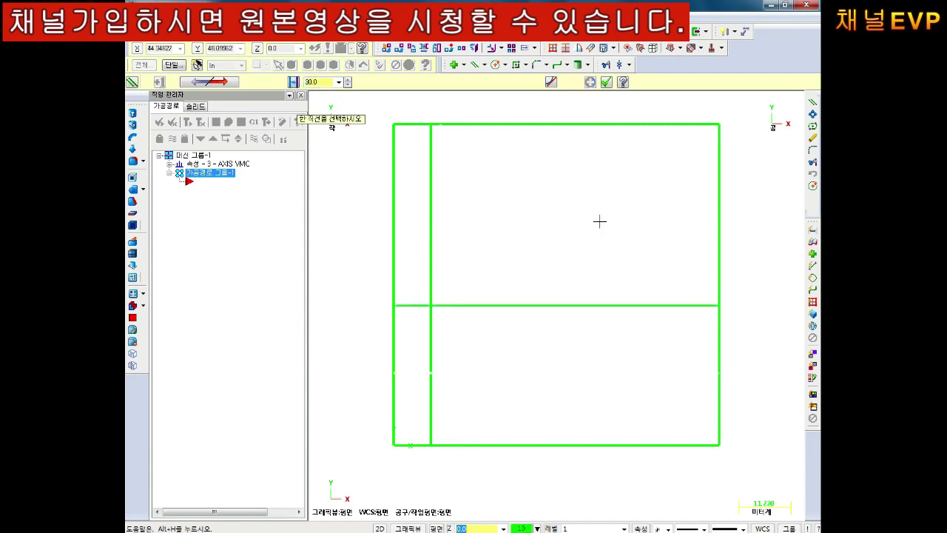
click(536, 64)
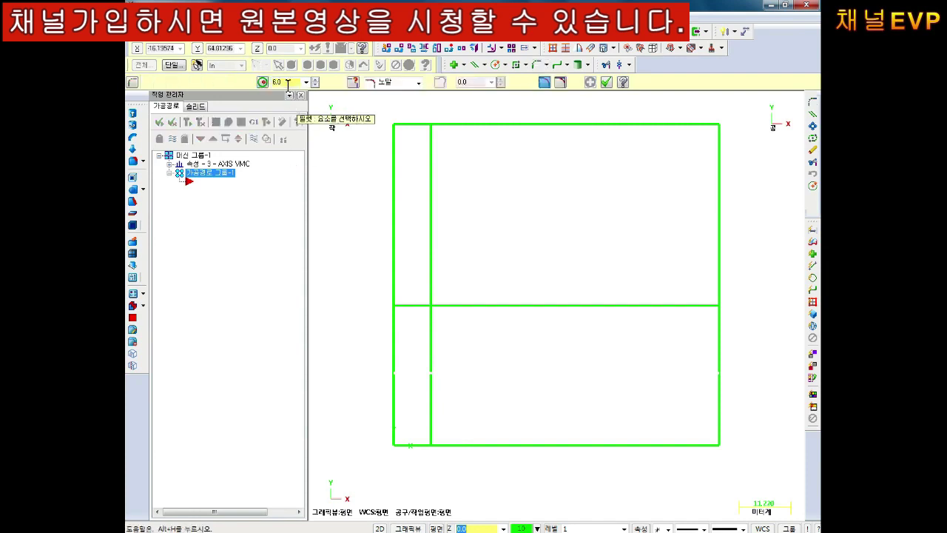
Join the inner vertical line and the 30-unit line with a trimmed radius 6 fillet.
click(429, 343)
click(412, 305)
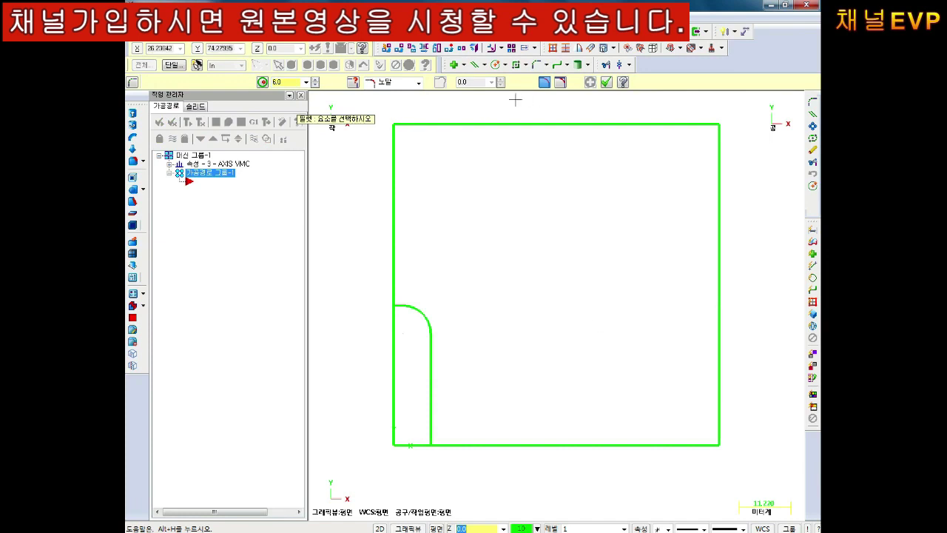
click(476, 64)
Add a horizontal line 3 units above the bottom edge.
click(490, 447)
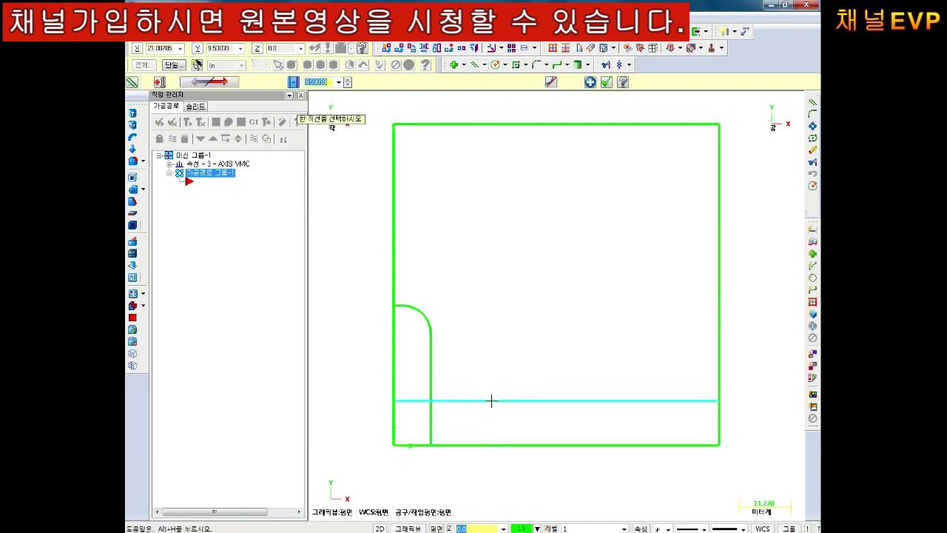
text(3)
key(Return)
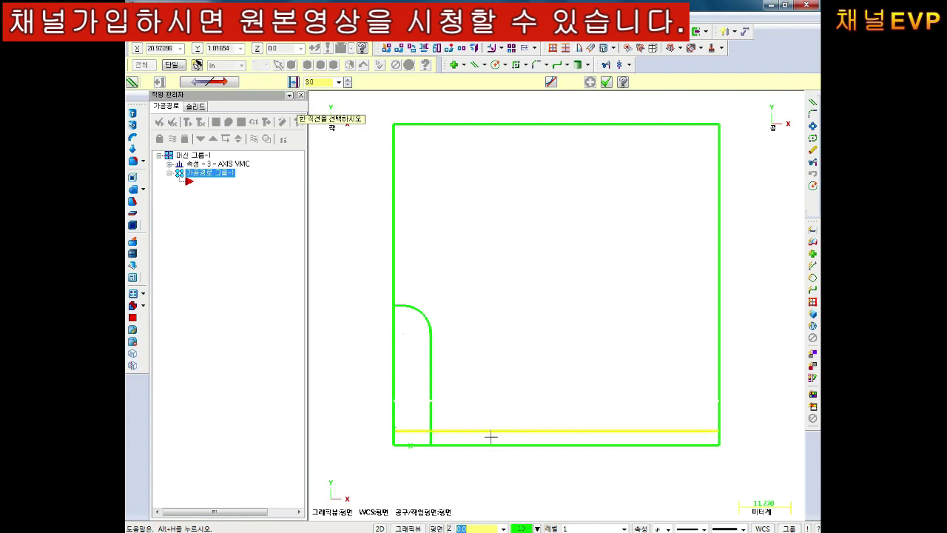
Fillet the inner vertical line to the new low line with radius 5.
click(534, 65)
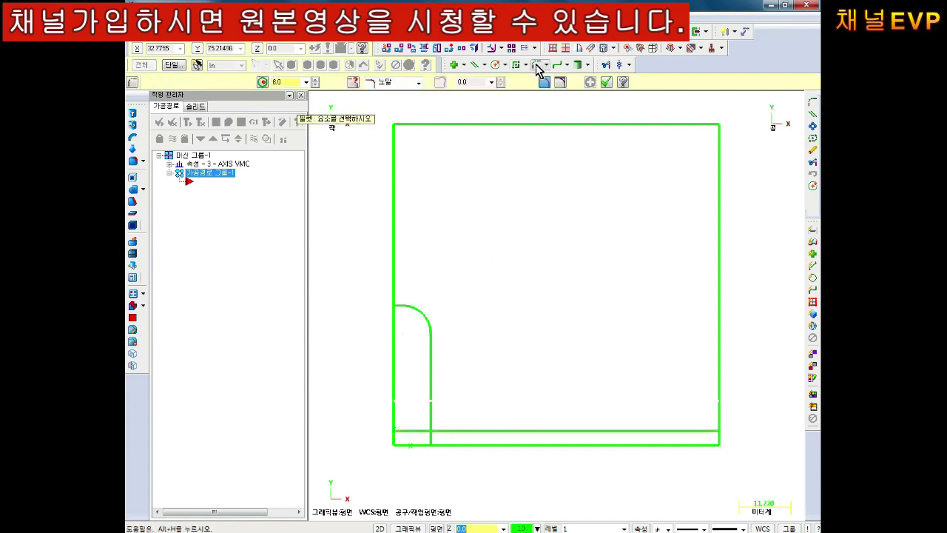
text(5)
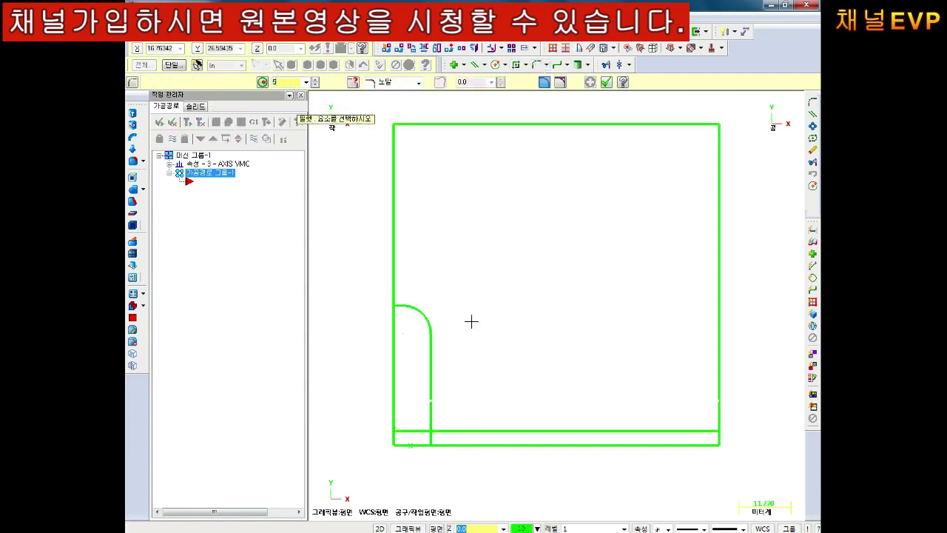
click(448, 417)
click(454, 423)
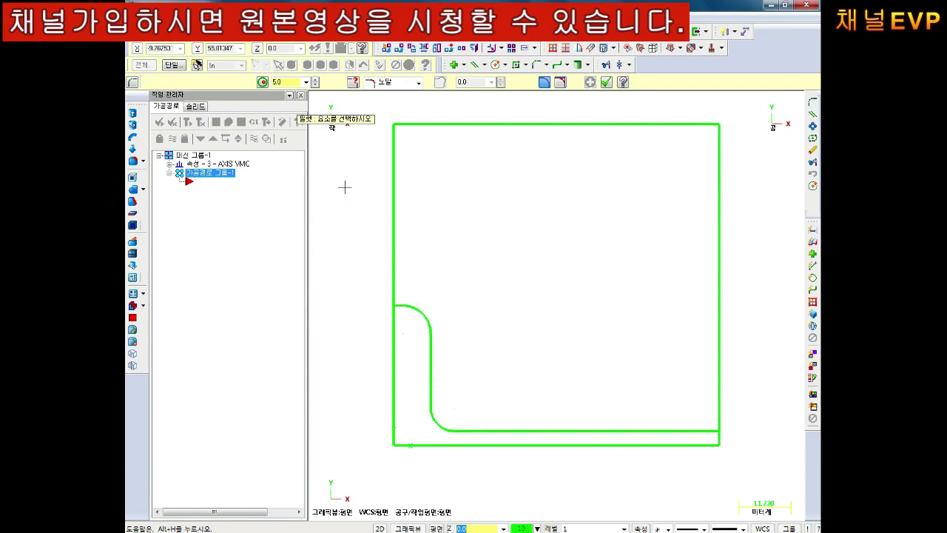
key(Escape)
click(497, 66)
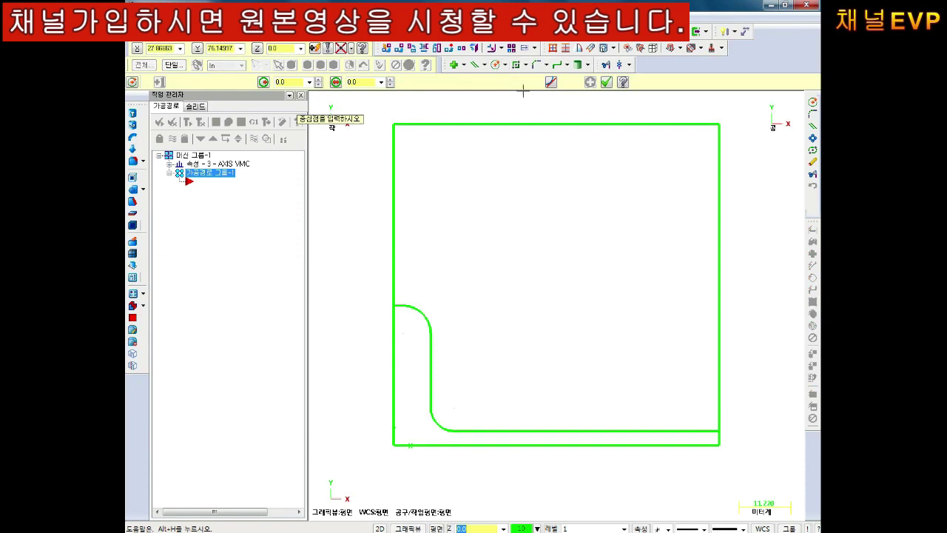
Place a radius 8 circle centred at X 34, Y 6.
click(418, 140)
text(8)
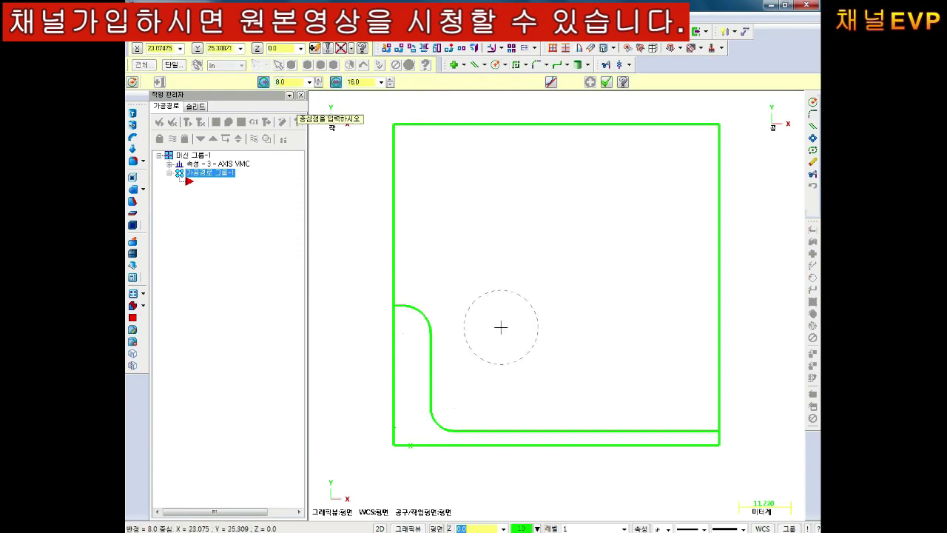
text(34.6)
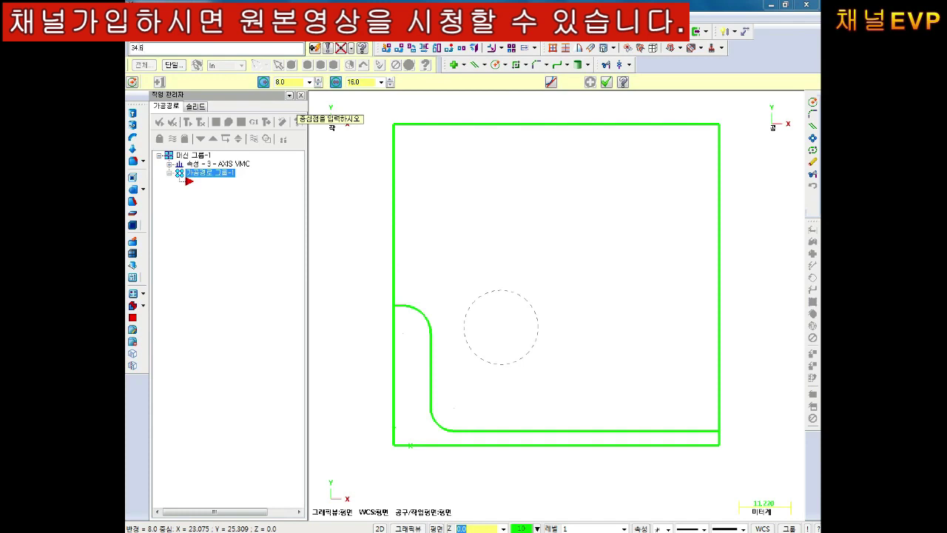
key(Return)
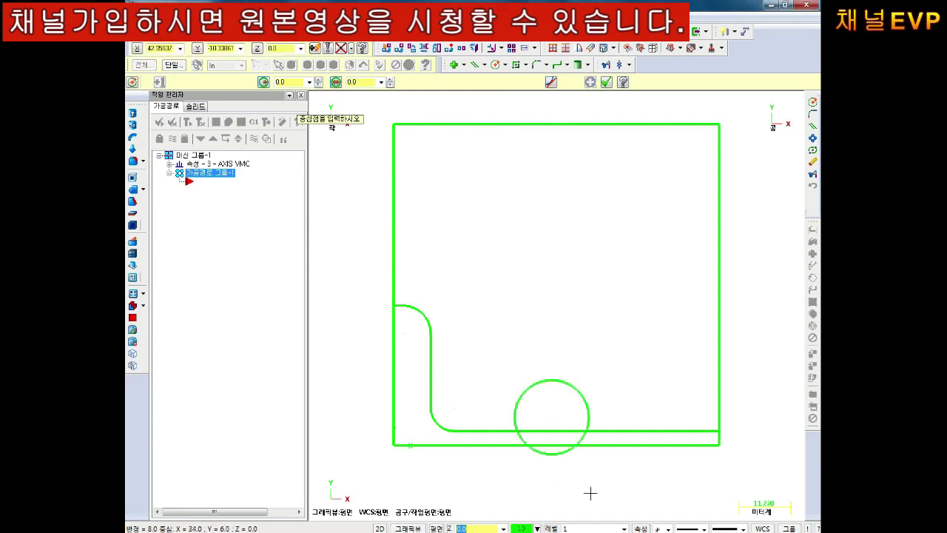
scroll(621, 511, up, 1)
scroll(541, 437, up, 3)
key(Escape)
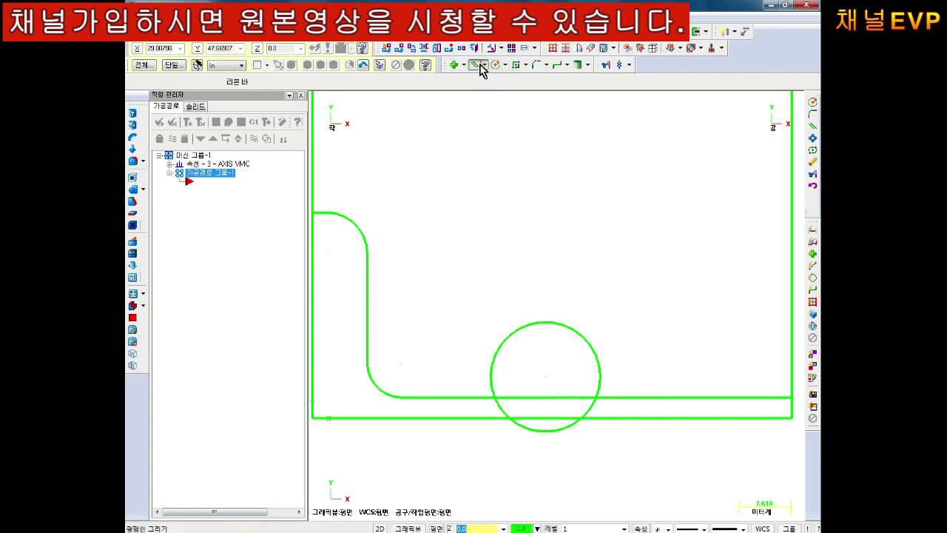
Draw a vertical line down from the circle's left side.
click(485, 65)
click(510, 81)
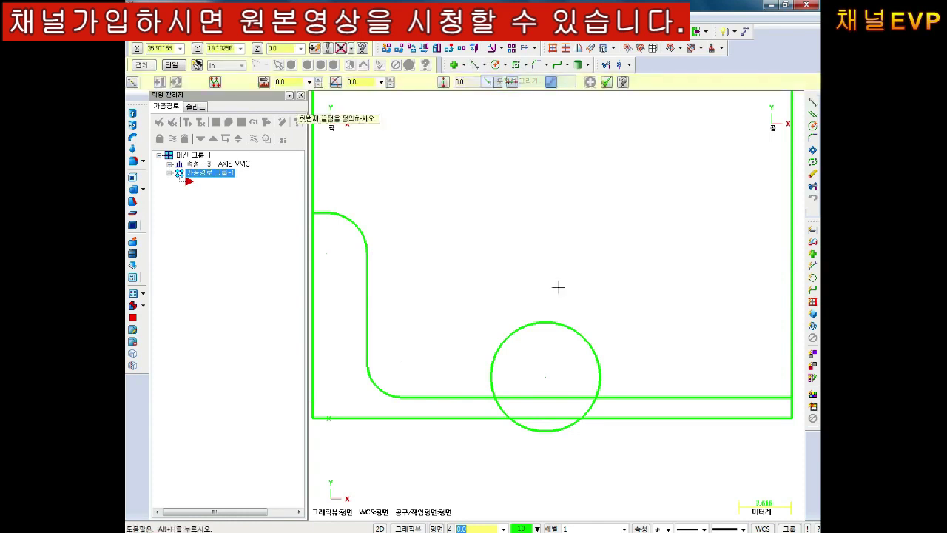
click(491, 376)
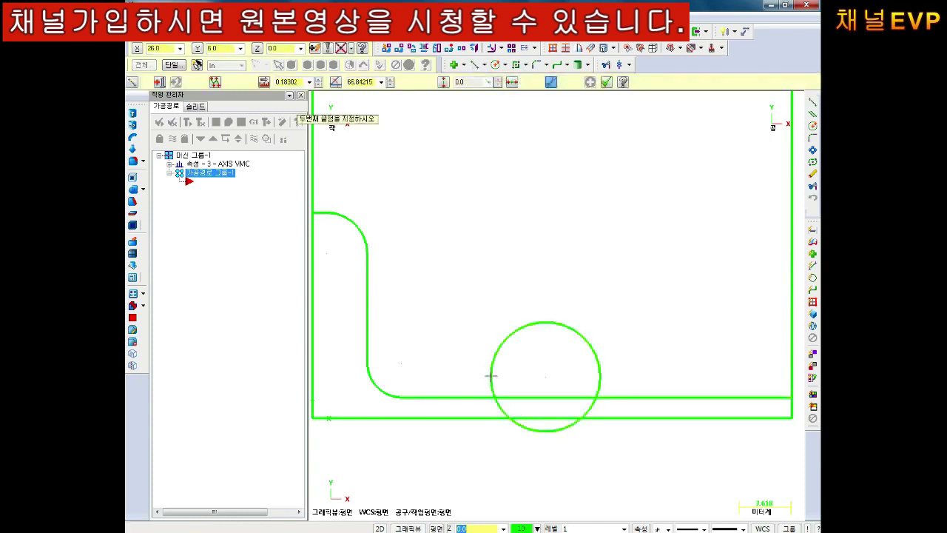
click(490, 438)
key(Escape)
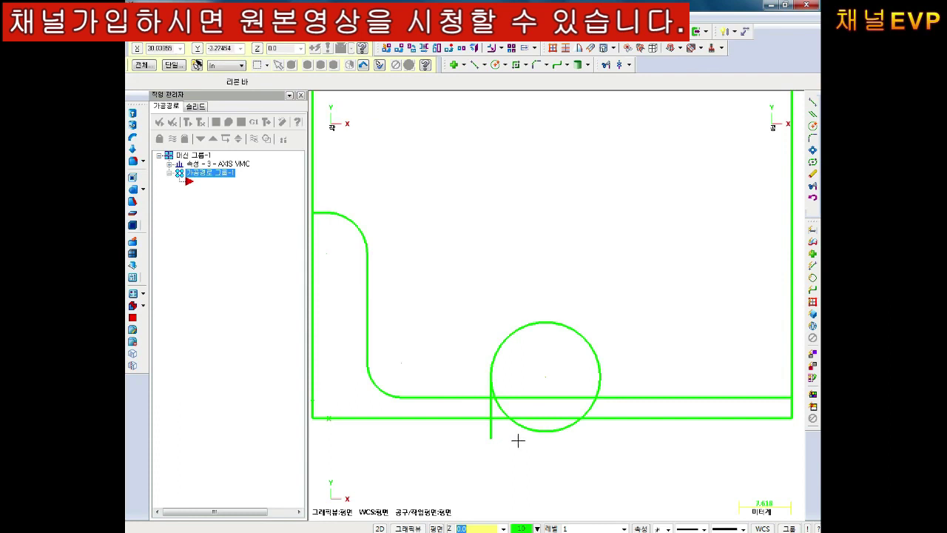
Trim away the circle's lower arcs at the horizontal line, leaving an arch.
scroll(511, 430, up, 1)
scroll(493, 406, up, 1)
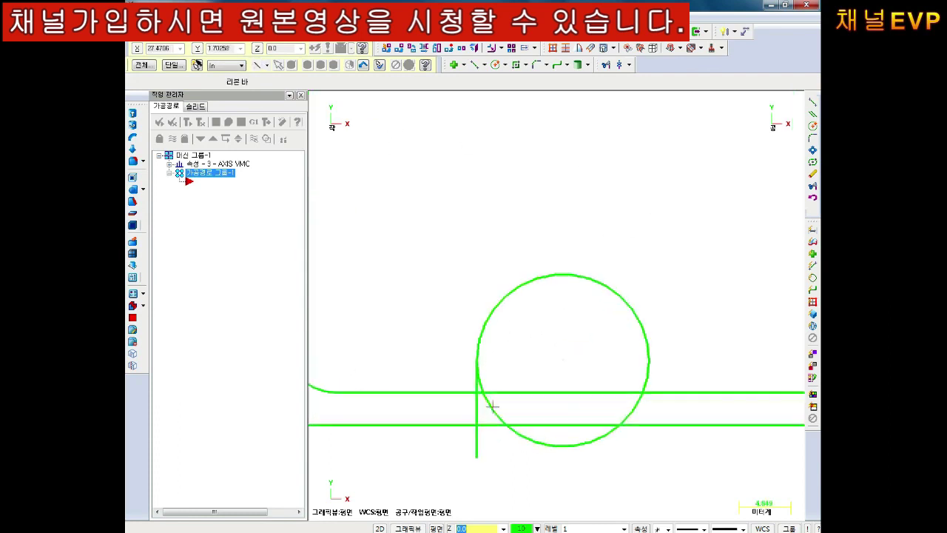
scroll(493, 406, up, 1)
click(607, 65)
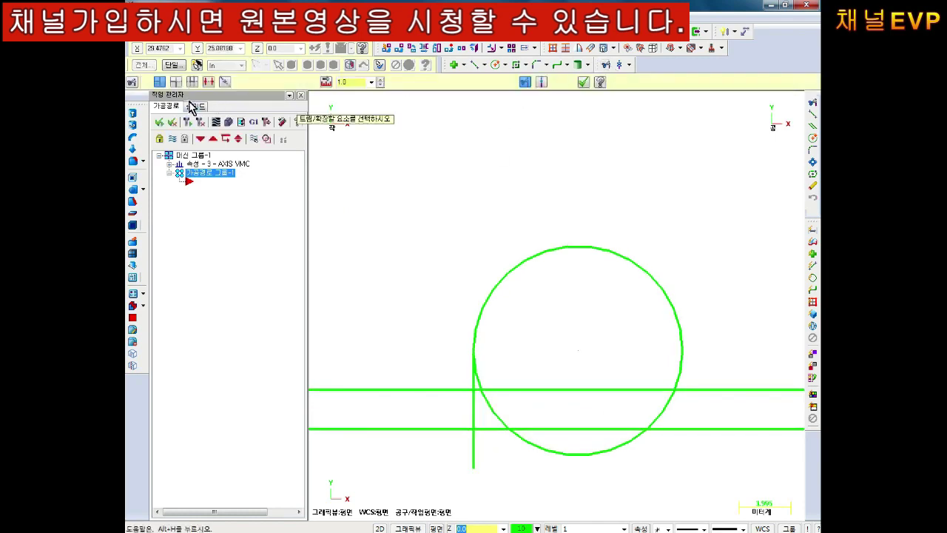
click(479, 379)
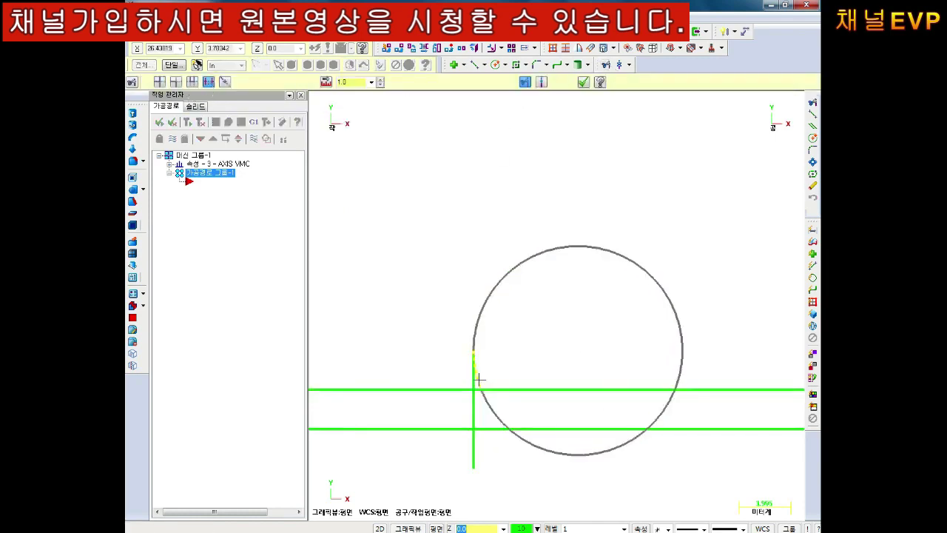
click(555, 430)
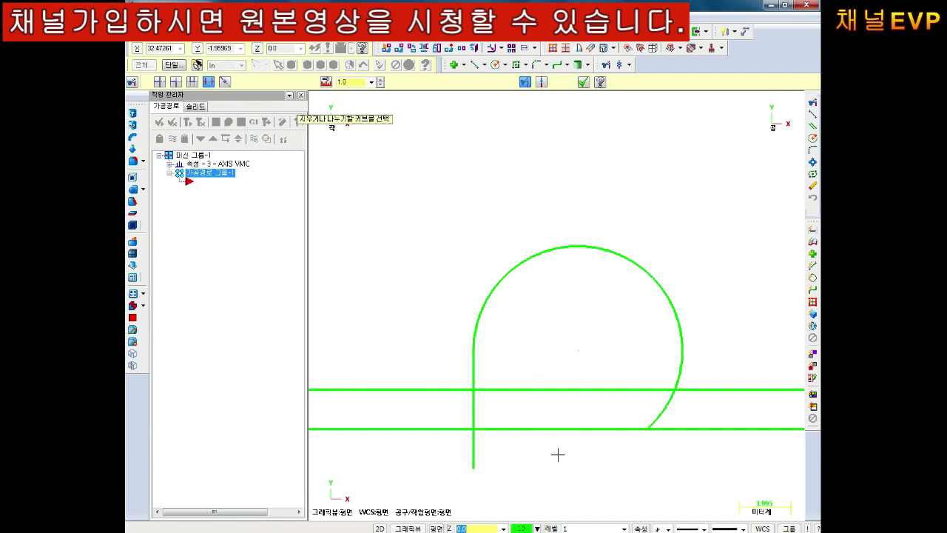
click(668, 412)
key(Escape)
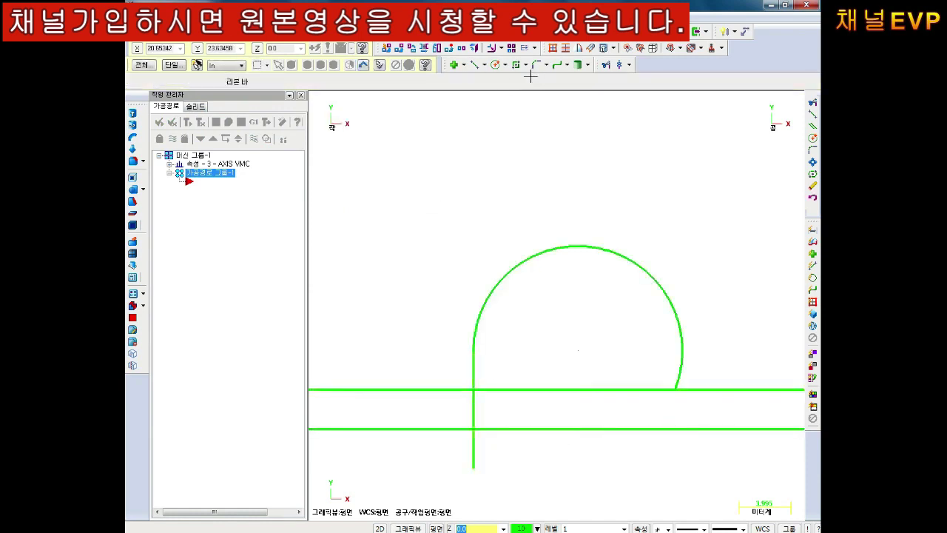
Round the corner between the arch's vertical leg and the left horizontal line with a 2.0 fillet.
click(539, 64)
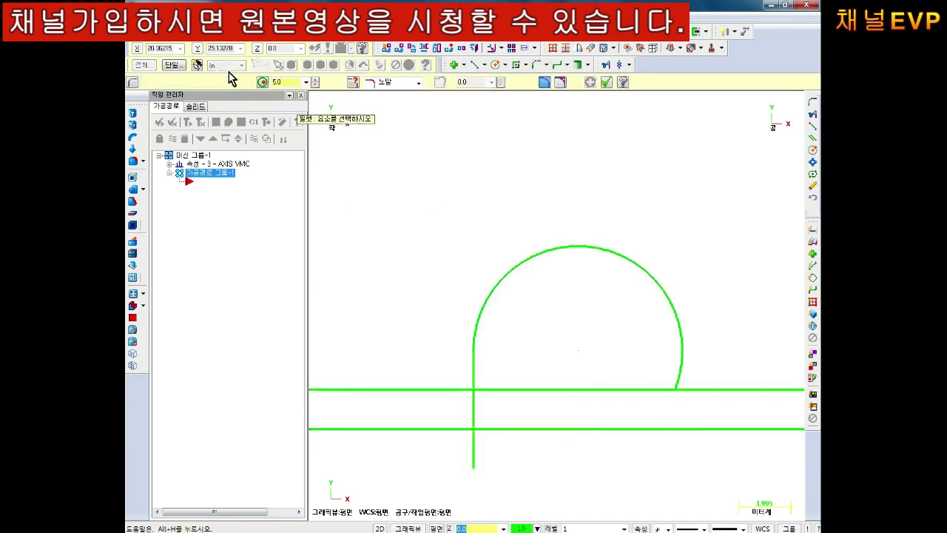
text(2)
click(469, 360)
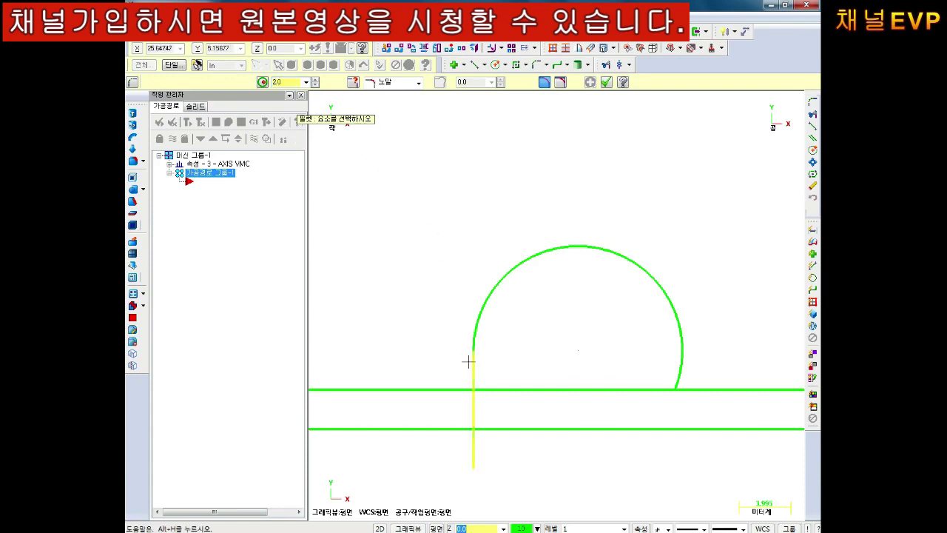
click(451, 387)
scroll(621, 355, down, 1)
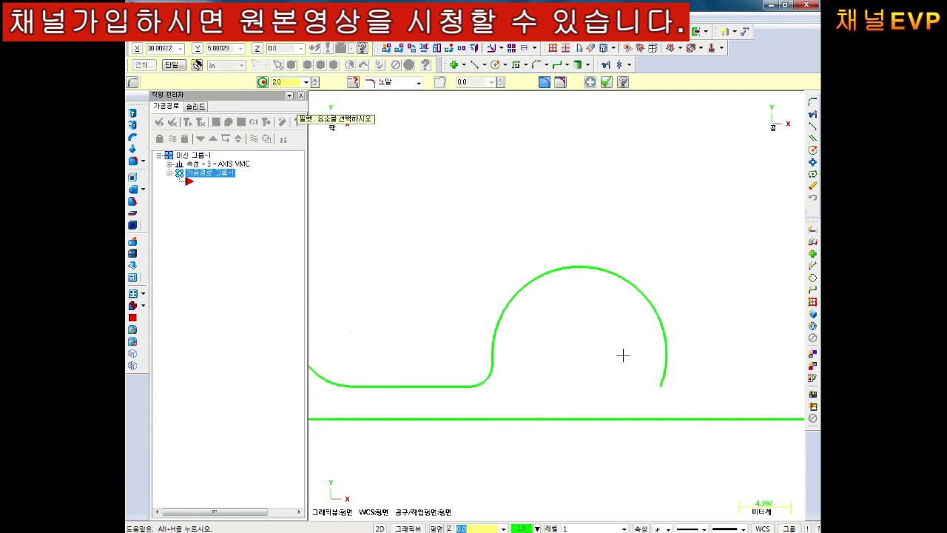
middle_drag(622, 356, 495, 335)
key(Escape)
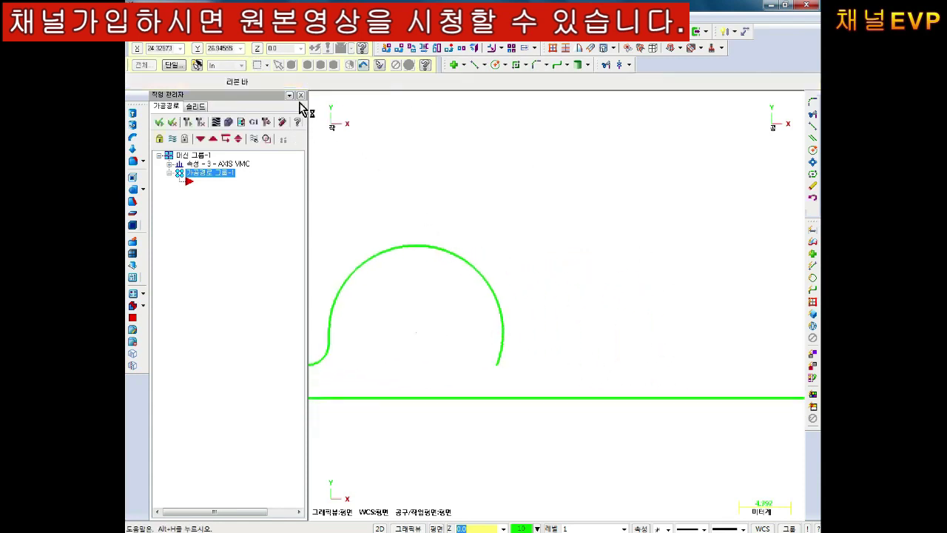
Add a horizontal line 6.0 above the bottom edge, crossing the arch's base.
click(485, 66)
click(510, 133)
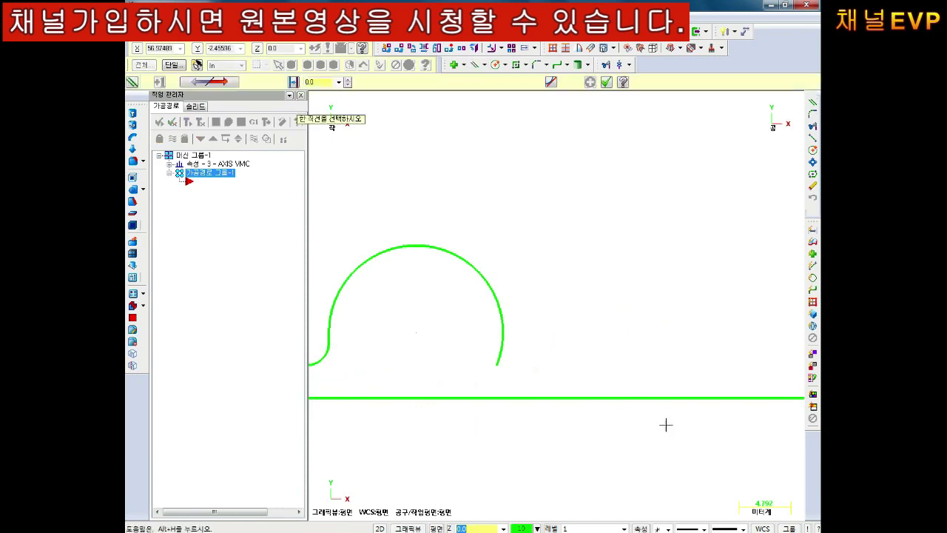
click(650, 398)
click(627, 318)
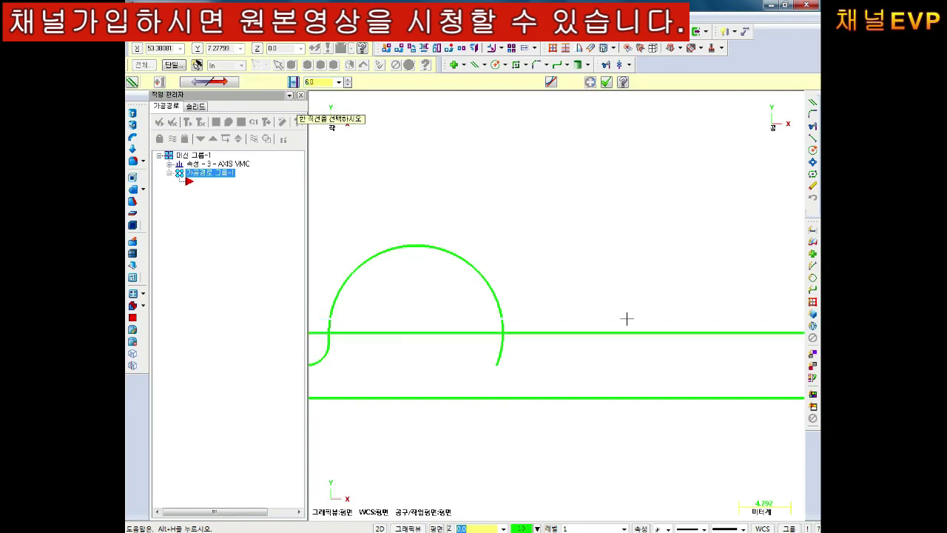
scroll(626, 319, down, 1)
scroll(614, 332, up, 1)
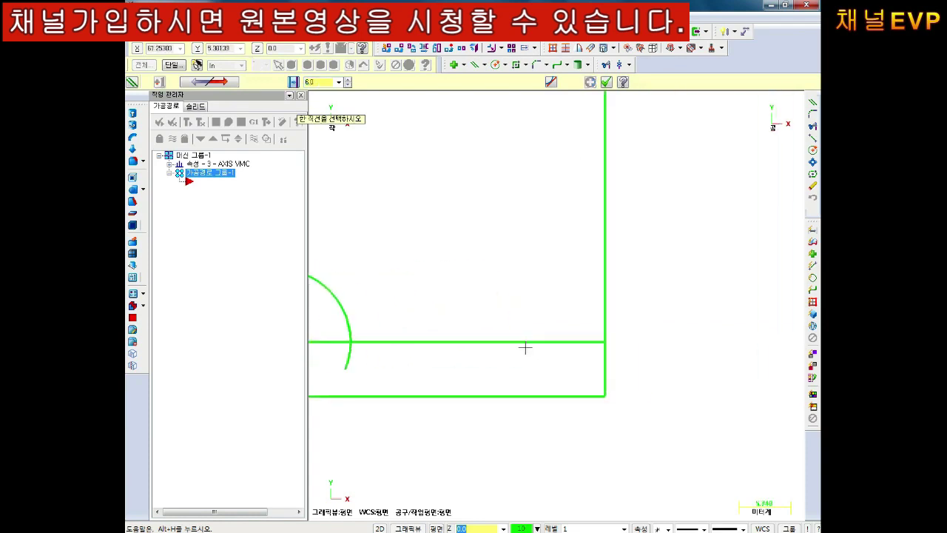
click(606, 82)
Trim the arch and the 6.0 line to each other in two-entity mode.
click(608, 66)
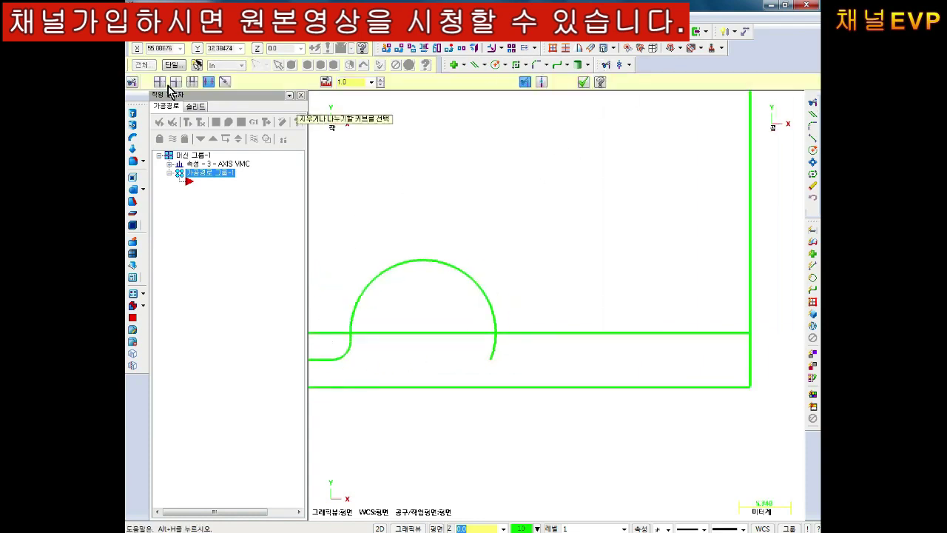
click(176, 82)
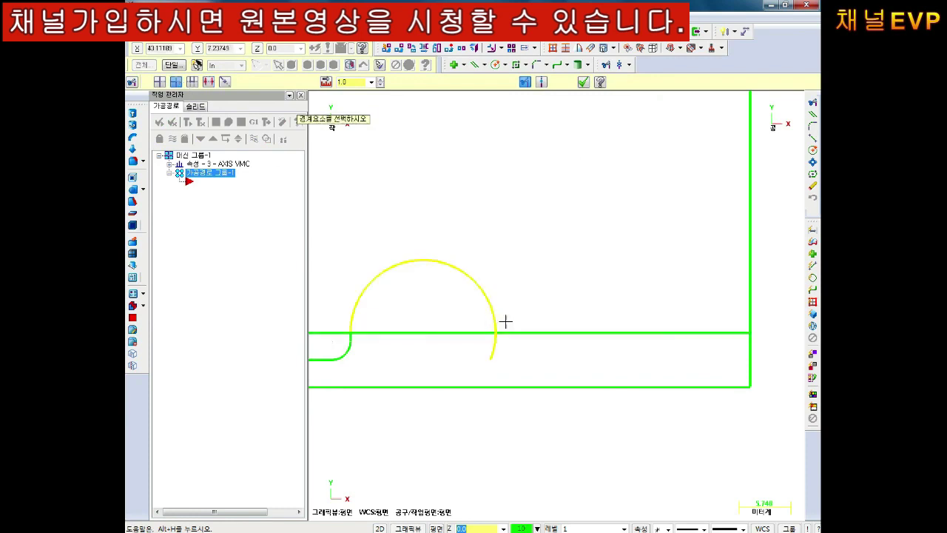
click(496, 323)
click(563, 333)
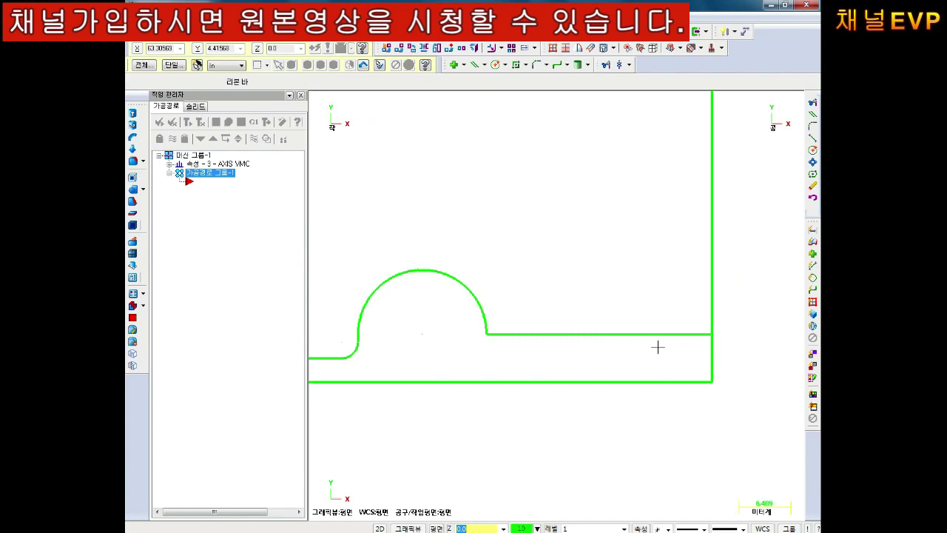
scroll(658, 347, down, 1)
scroll(621, 359, down, 1)
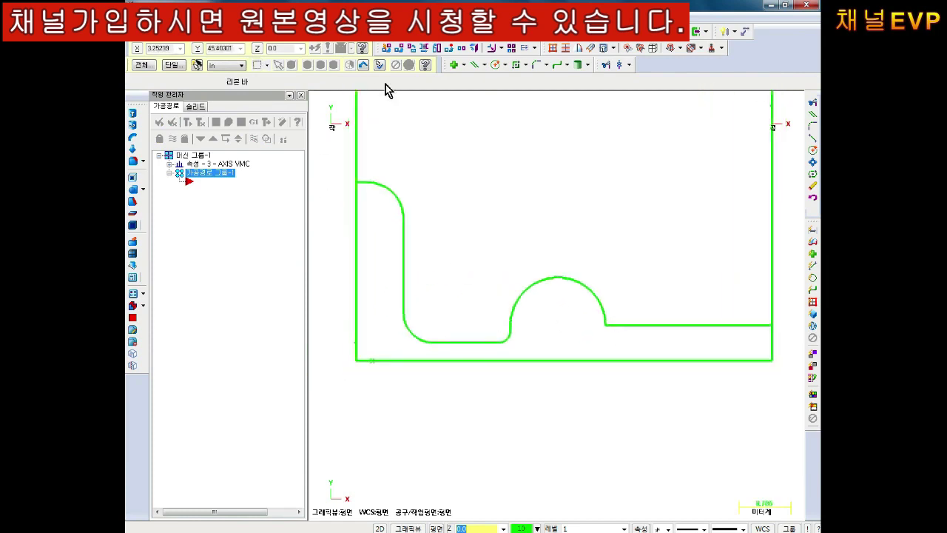
Add a vertical line parallel to the pocket's left wall at a distance of 56.
click(472, 64)
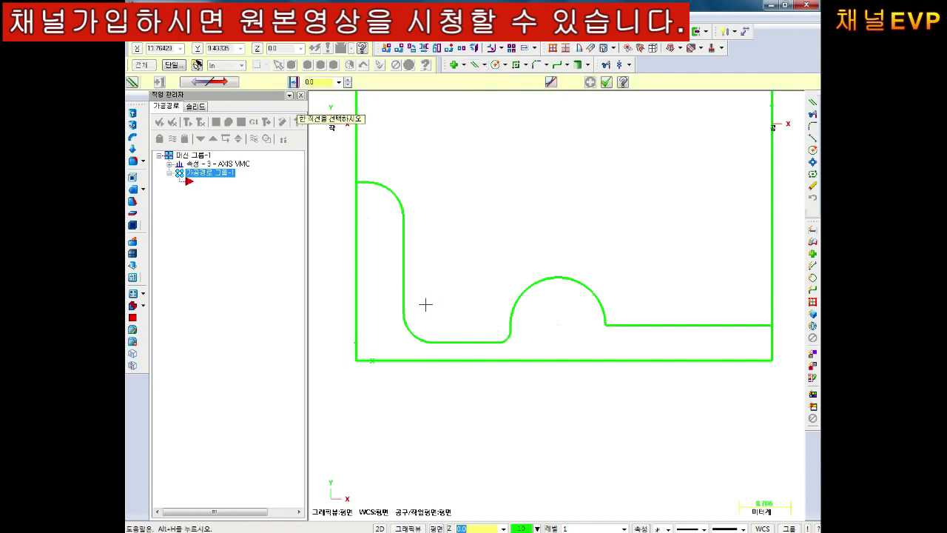
click(404, 303)
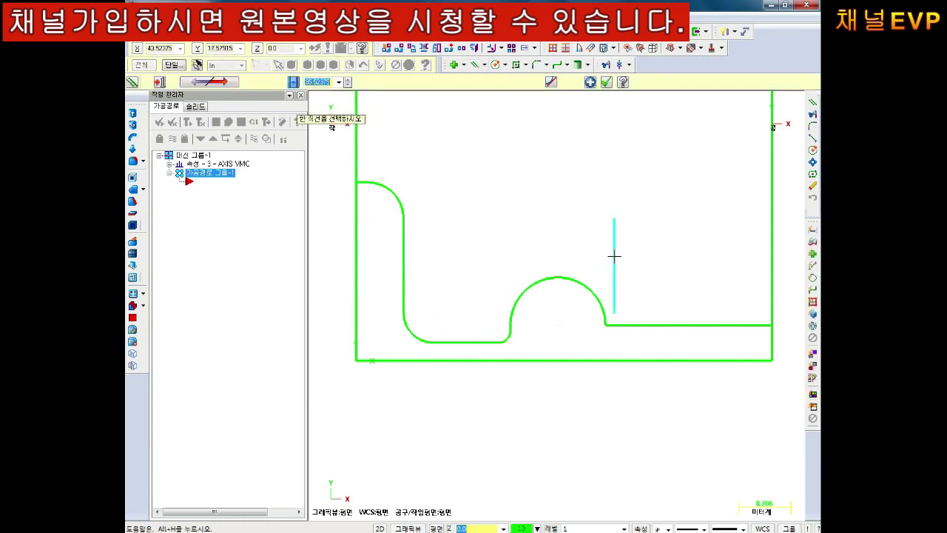
text(56)
key(Return)
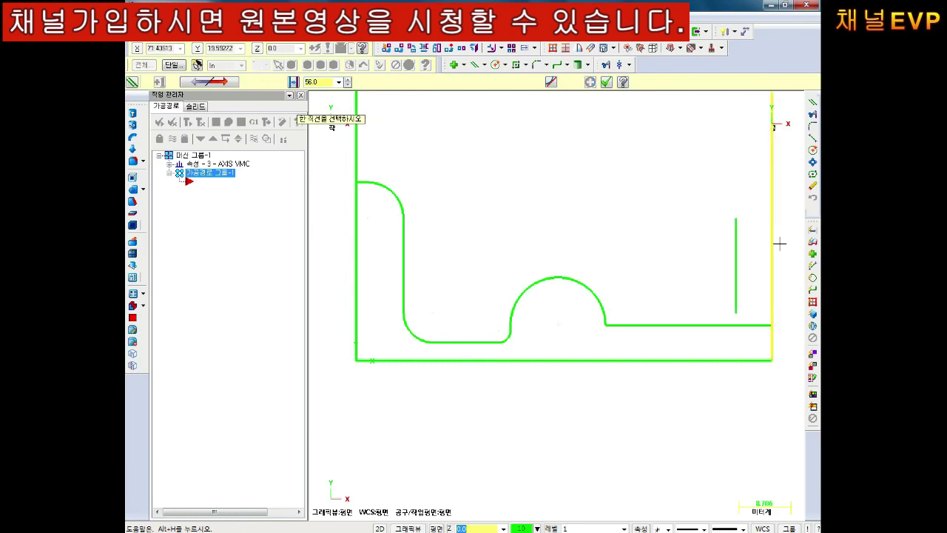
mouse_move(779, 244)
middle_down()
mouse_move(708, 267)
mouse_move(632, 239)
middle_up()
Fillet the corner between the 56.0 vertical line and the step line with radius 2.0, trimming both.
click(546, 65)
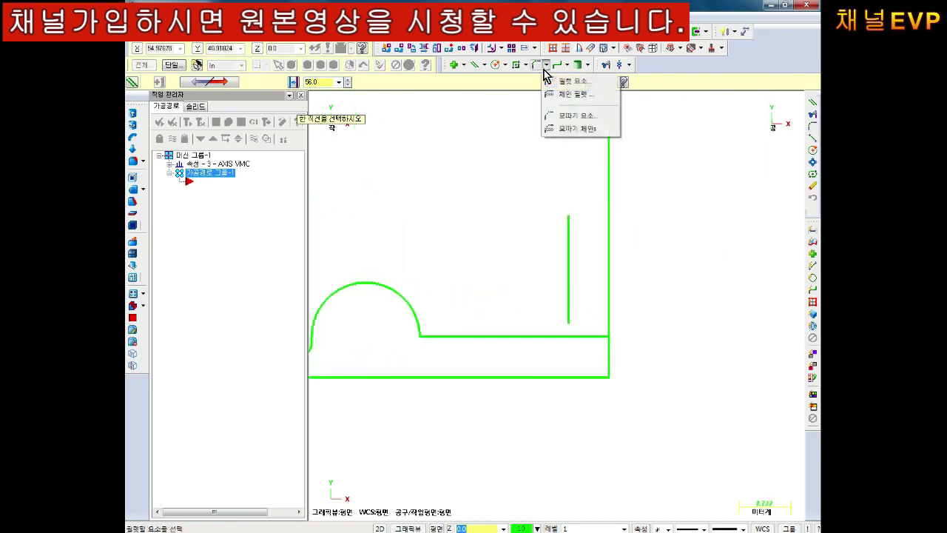
click(570, 94)
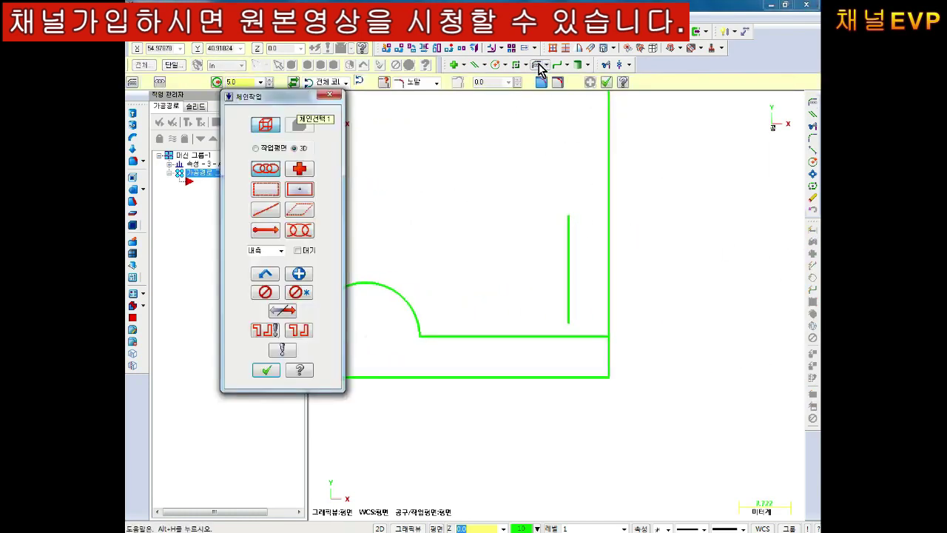
key(Escape)
click(546, 64)
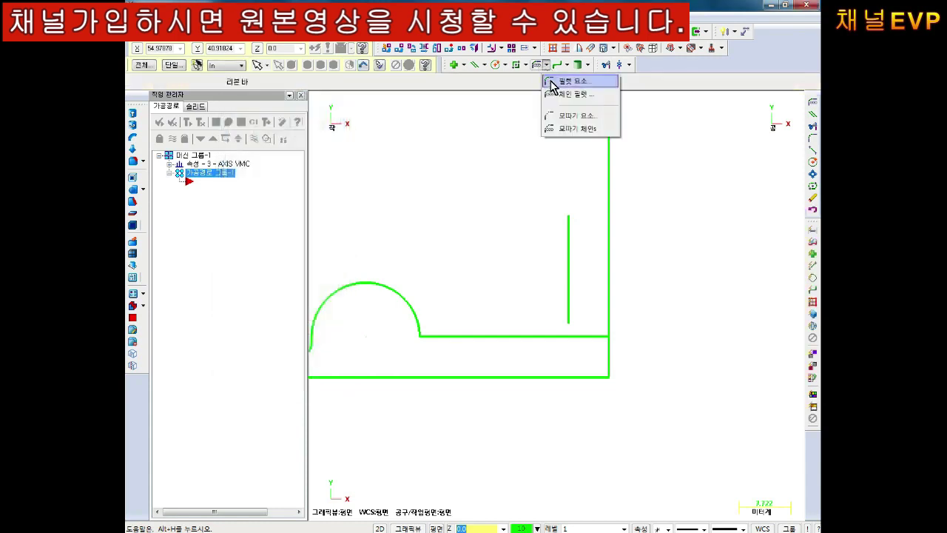
click(570, 78)
click(559, 300)
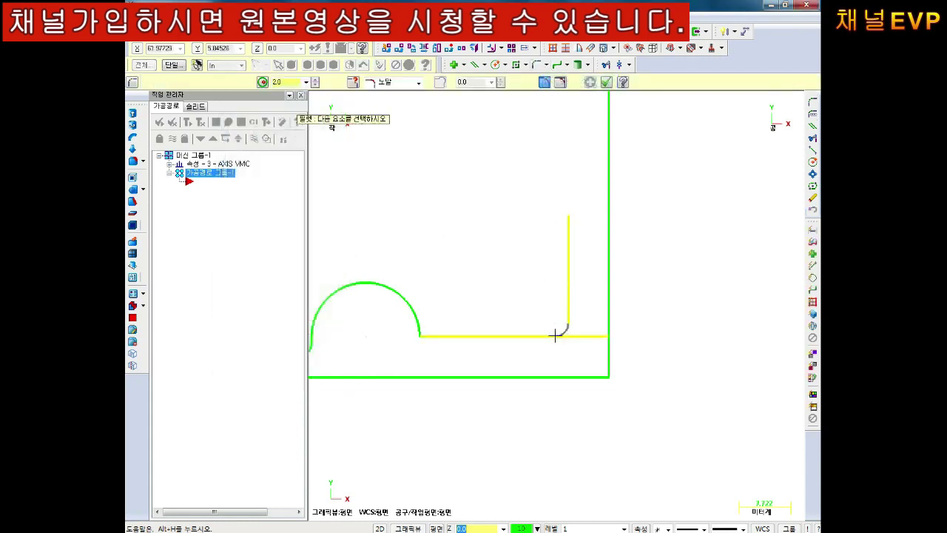
click(551, 337)
scroll(592, 323, down, 1)
middle_drag(592, 323, 558, 376)
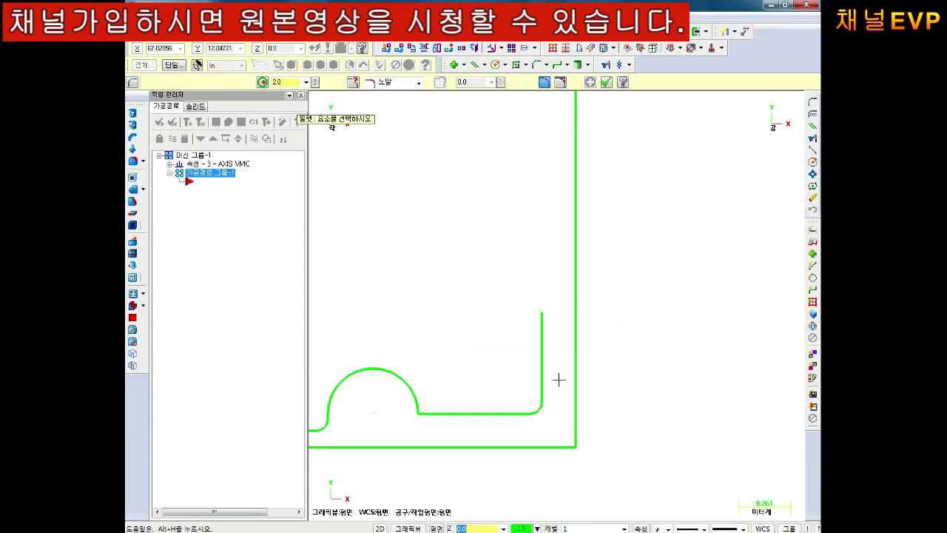